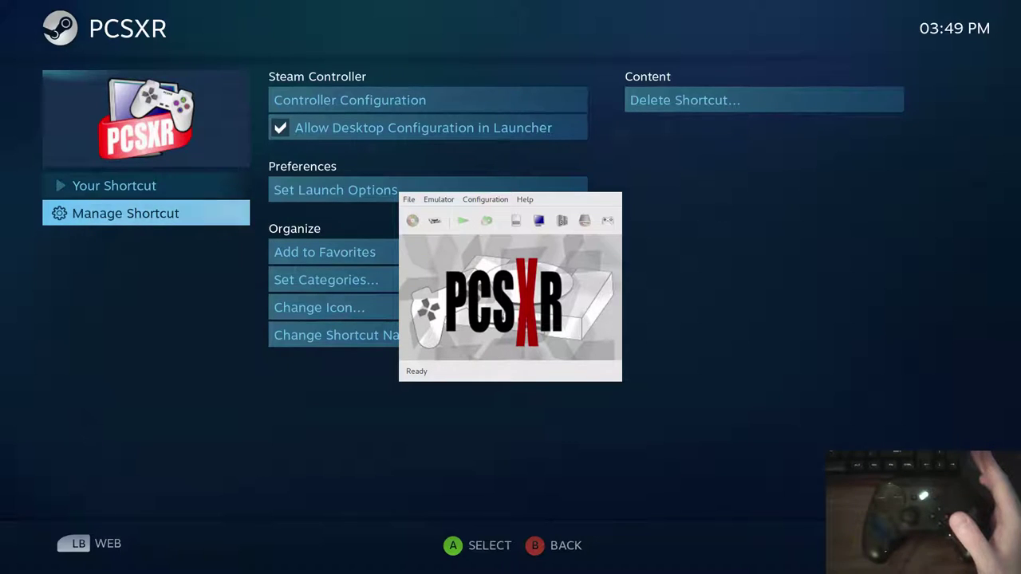
# - Go from home through Settings > Controller to the Desktop configuration and review its binding groups
pyautogui.press('Escape')
pyautogui.press('Escape')
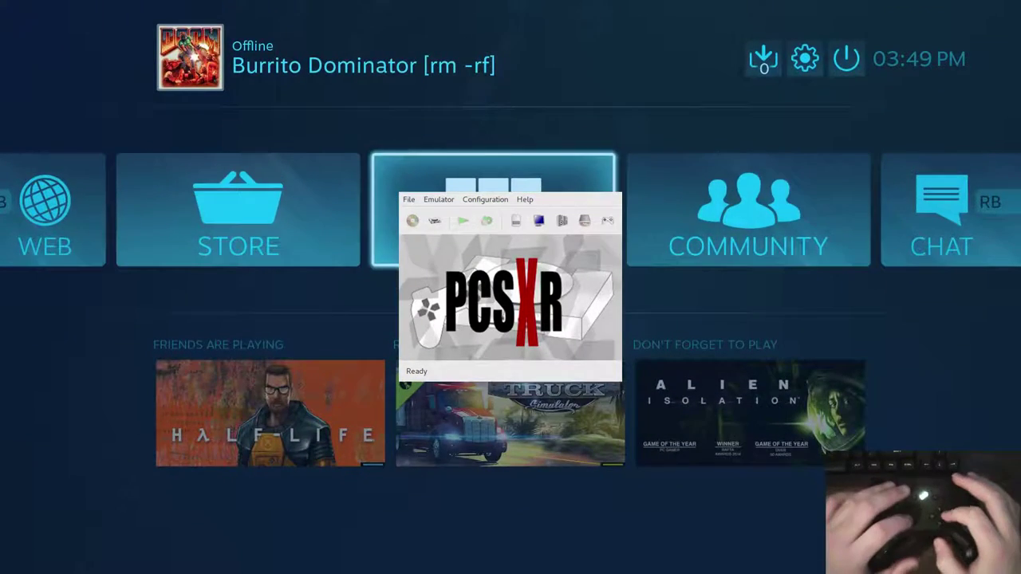
pyautogui.press('Up')
pyautogui.press('Left')
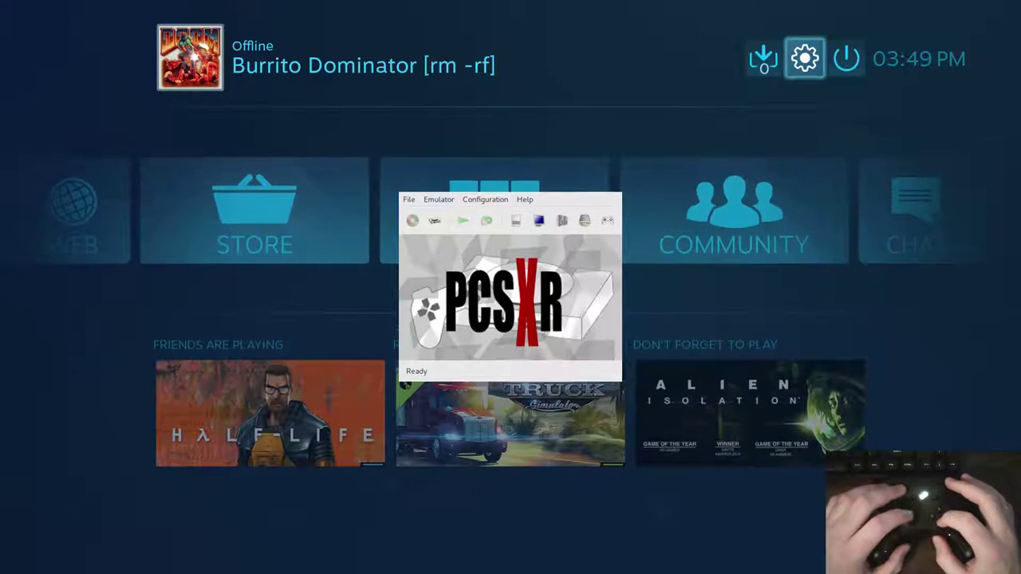
pyautogui.press('Return')
pyautogui.press('Down')
pyautogui.press('Down')
pyautogui.press('Down')
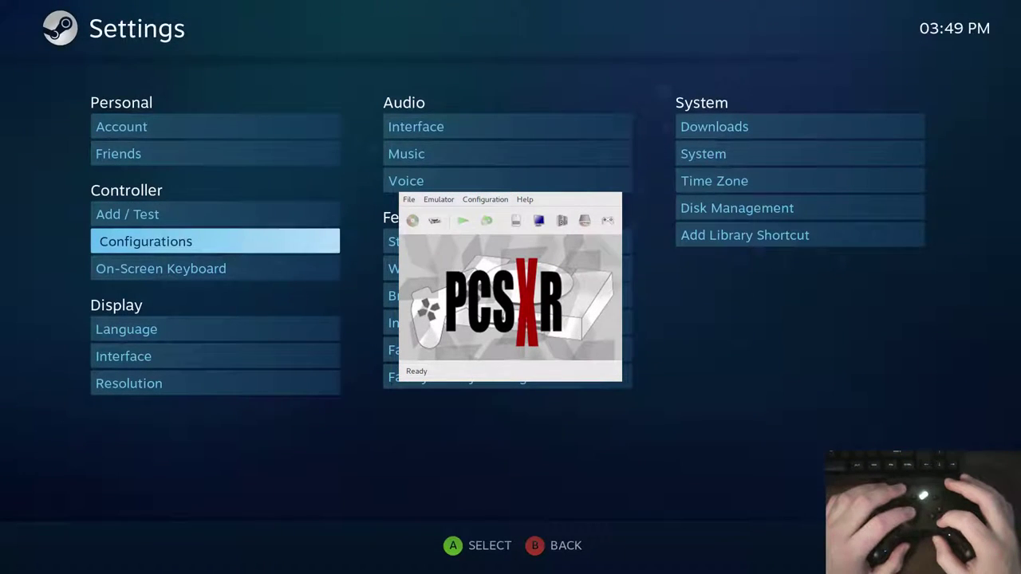
pyautogui.press('Return')
pyautogui.press('Return')
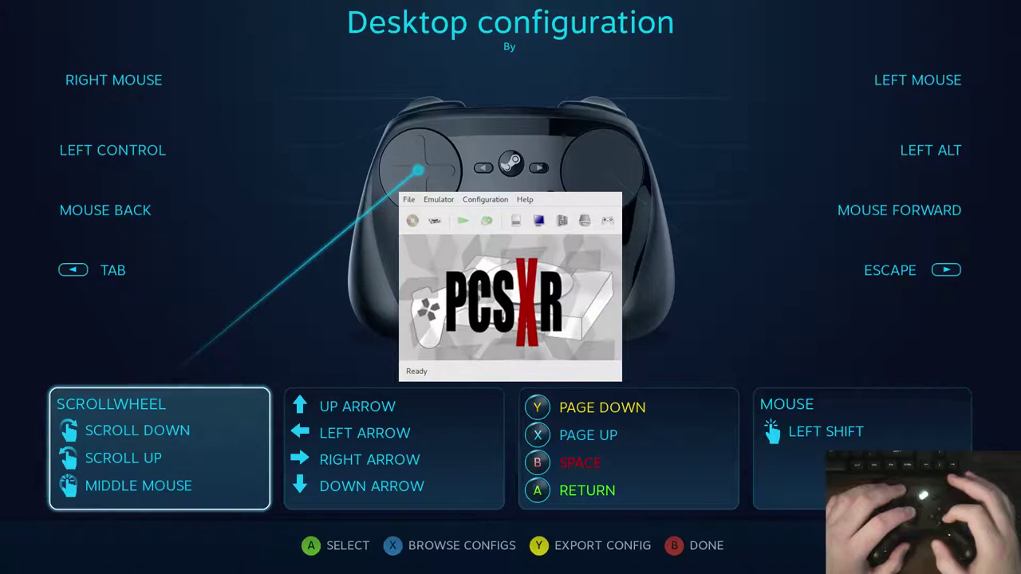
pyautogui.press('Right')
pyautogui.press('Right')
pyautogui.press('Right')
pyautogui.press('Left')
pyautogui.press('Left')
pyautogui.press('Left')
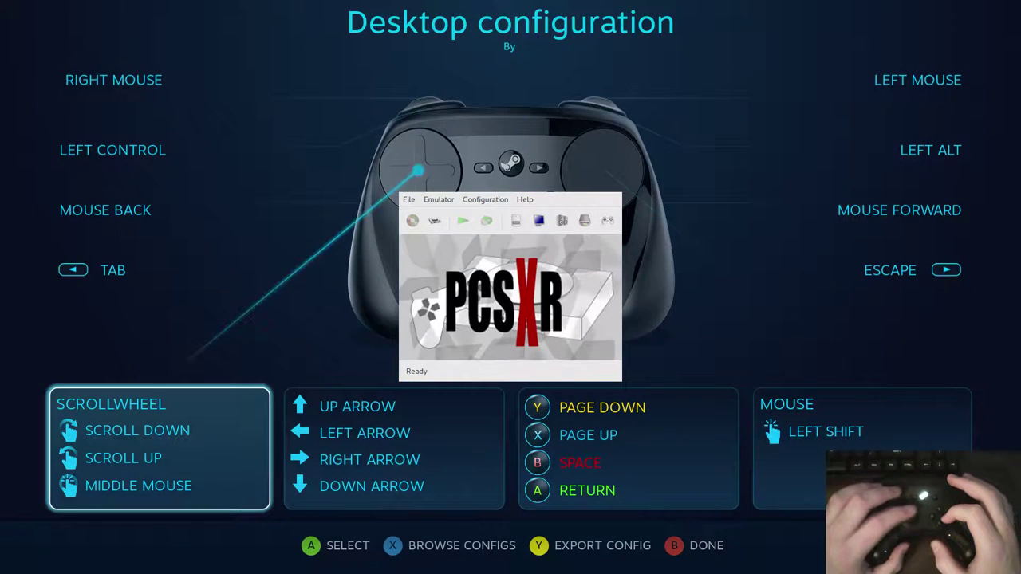
pyautogui.press('Right')
pyautogui.press('Right')
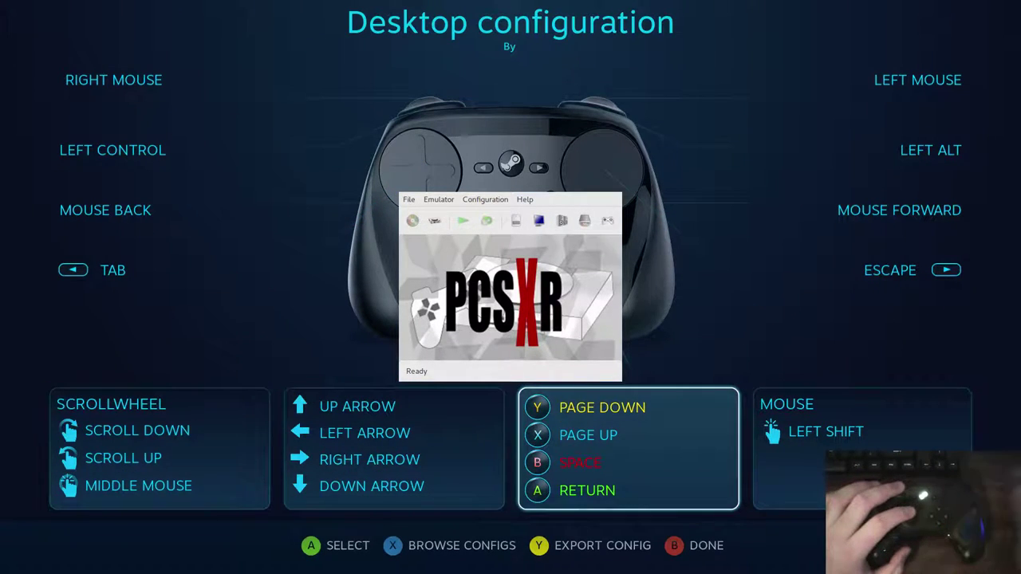
# - Open PCSXR's Configure Controllers dialog for Controller 1 and drag the PCSXR main window aside
pyautogui.click(606, 220)
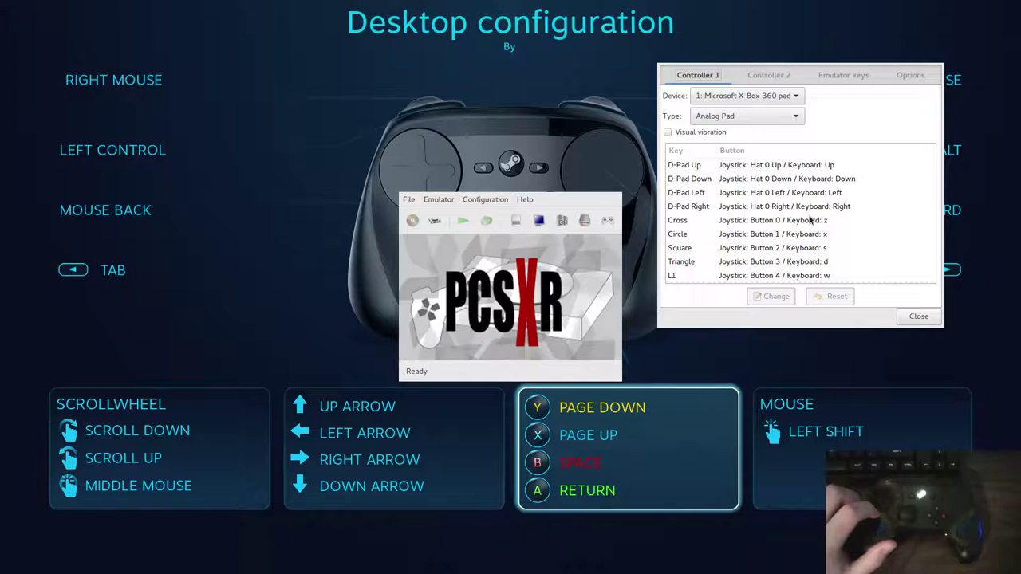
pyautogui.moveTo(600, 237); pyautogui.dragTo(792, 438)
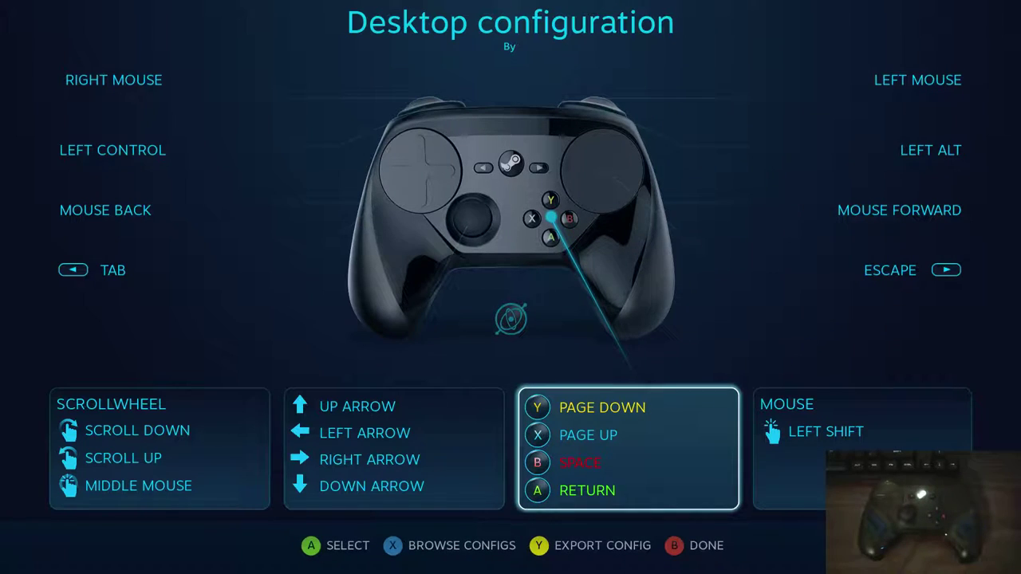
# - Leave the Desktop configuration for home and reopen Settings > Controller Configurations
pyautogui.press('Left')
pyautogui.press('Left')
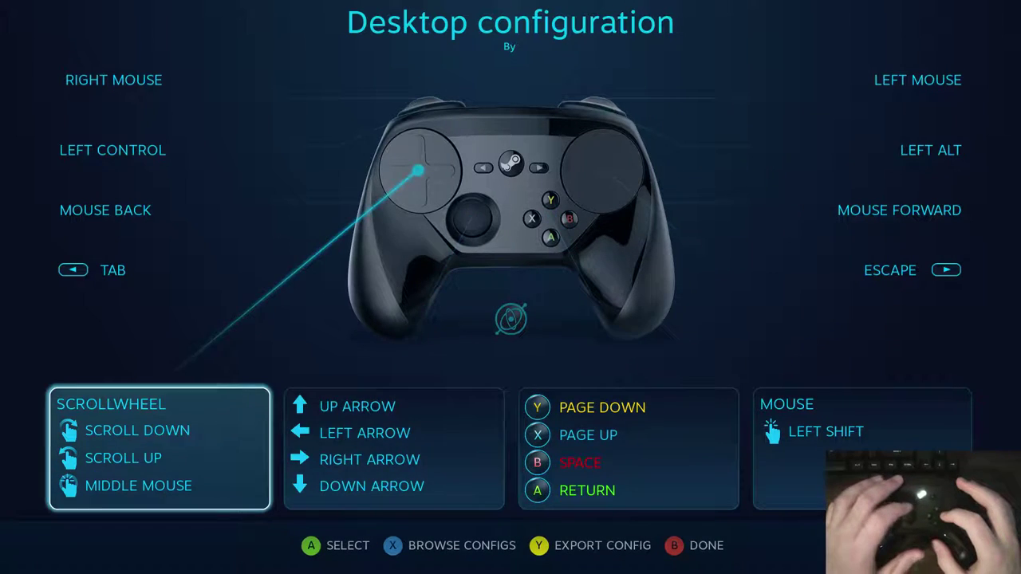
pyautogui.press('Right')
pyautogui.press('Right')
pyautogui.press('Escape')
pyautogui.press('Escape')
pyautogui.press('Escape')
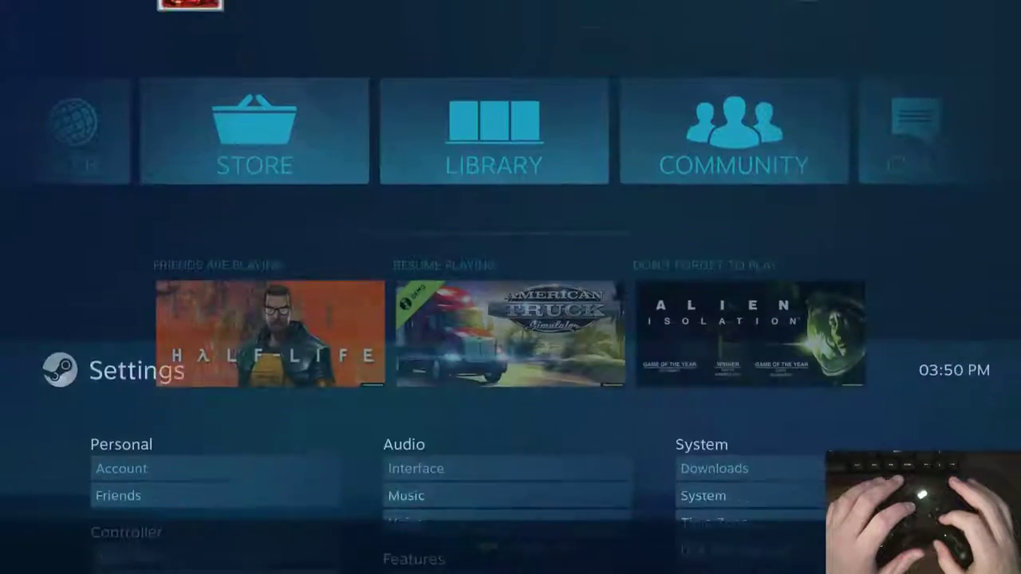
pyautogui.press('Return')
pyautogui.press('Down')
pyautogui.press('Down')
pyautogui.press('Down')
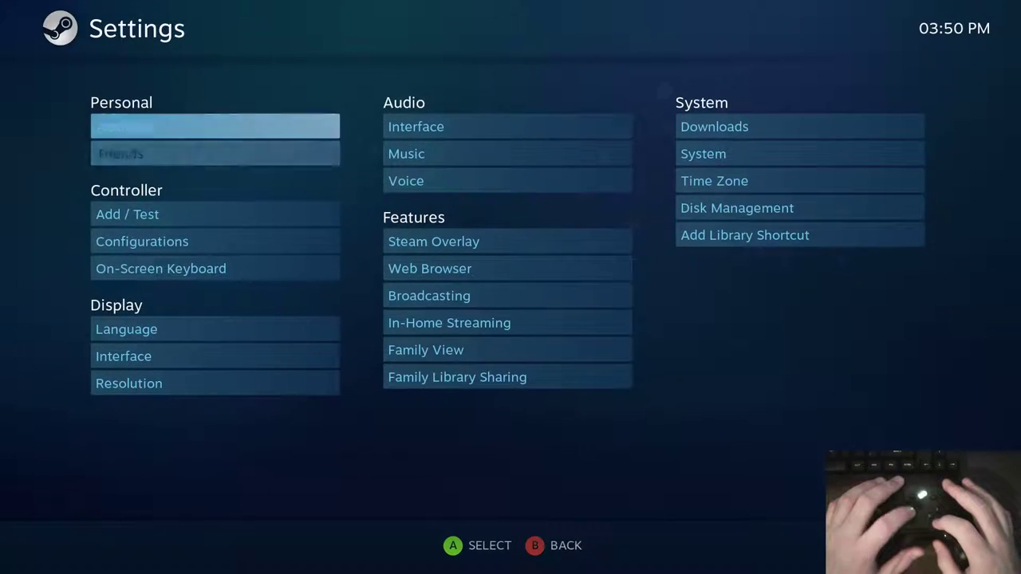
pyautogui.press('Return')
pyautogui.press('Return')
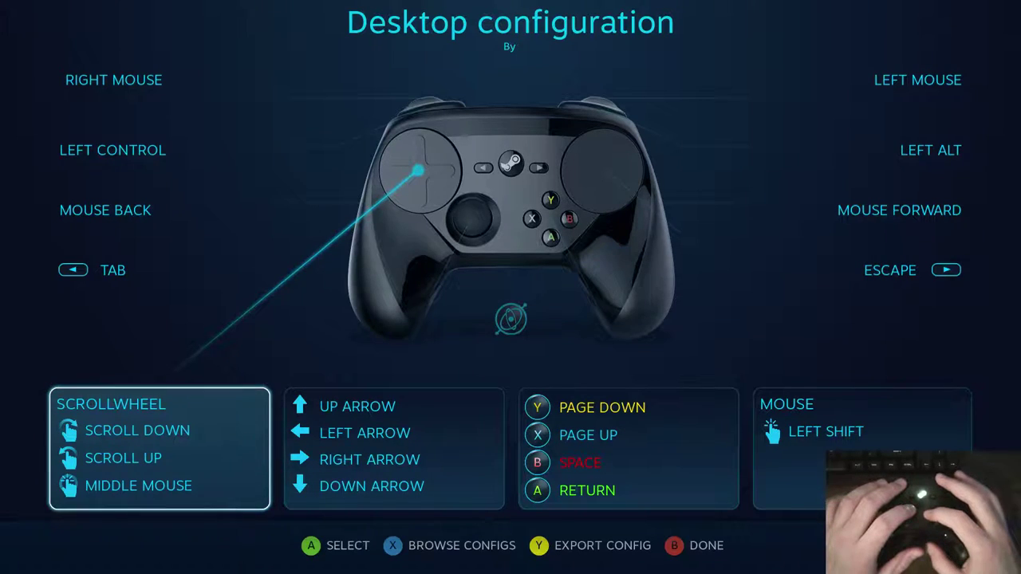
# - Browse configs and import the Gamepad template from Templates as the desktop configuration
pyautogui.press('x')
pyautogui.press('Down')
pyautogui.press('Down')
pyautogui.press('Down')
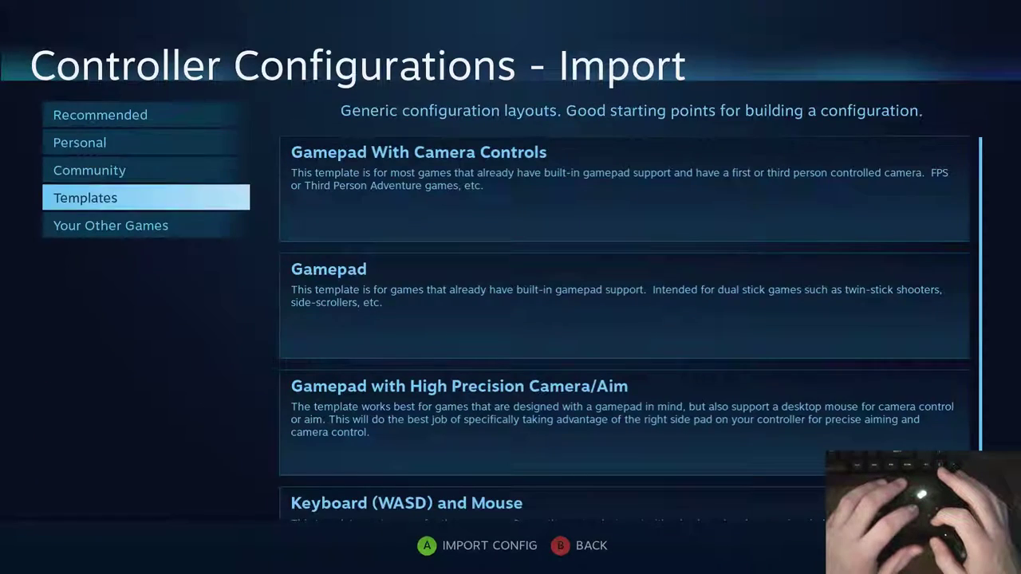
pyautogui.press('Right')
pyautogui.press('Down')
pyautogui.press('Return')
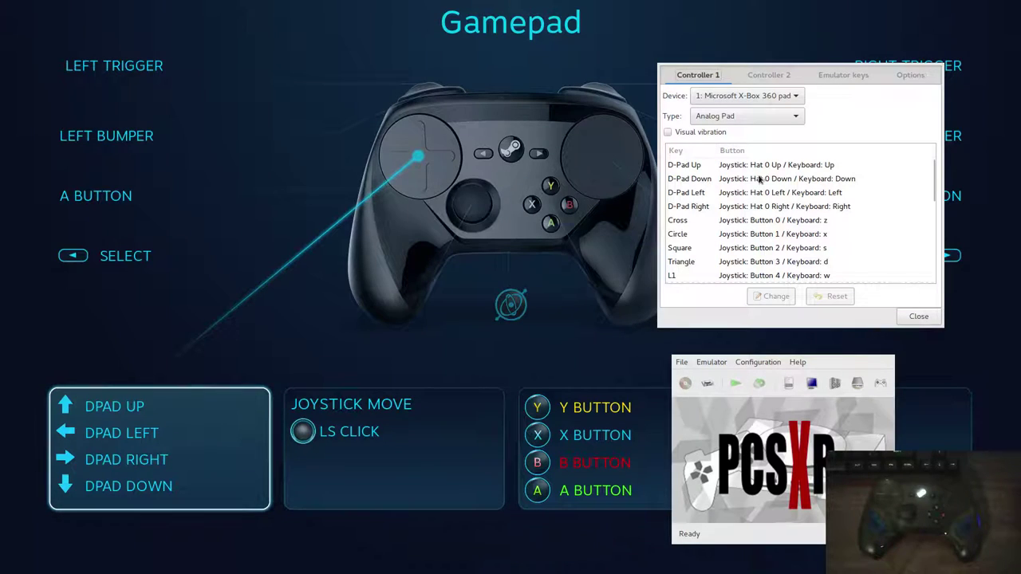
# - Select the D-Pad Up row in PCSXR's Controller 1 mappings
pyautogui.click(758, 168)
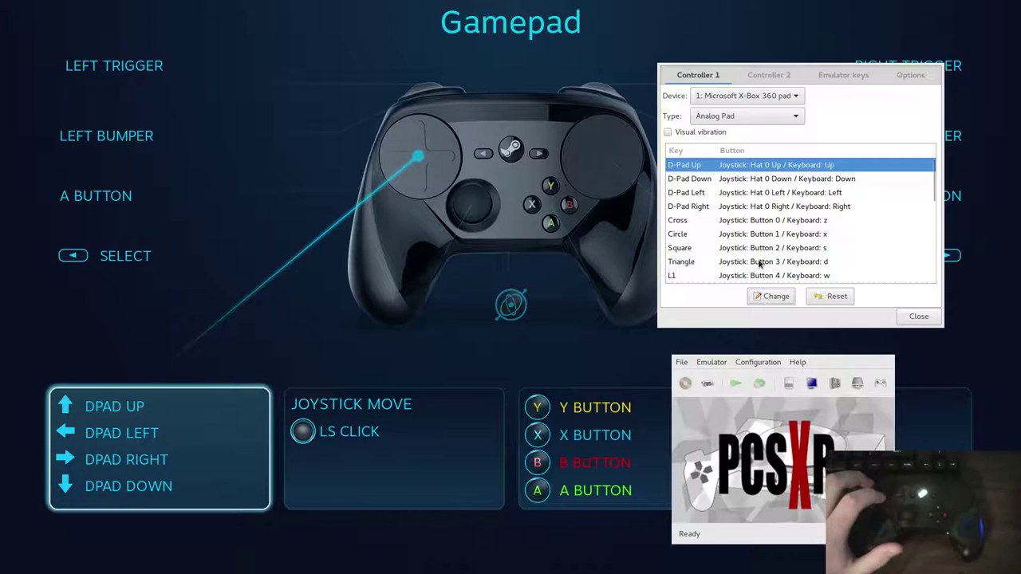
# - Keep Controller 1 as an Analog Pad using the Microsoft X-Box 360 pad device
pyautogui.click(738, 115)
pyautogui.click(738, 115)
pyautogui.click(746, 96)
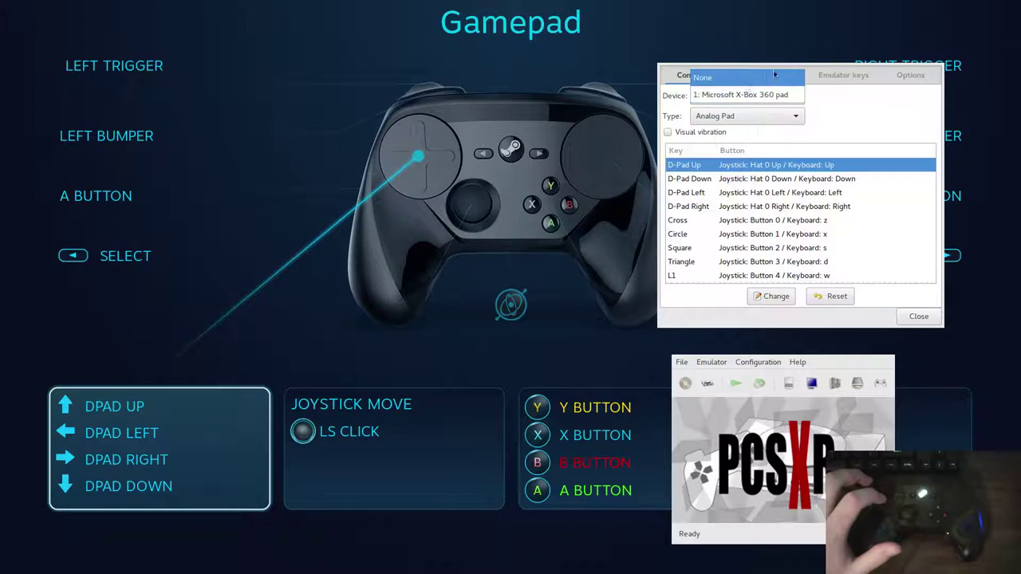
pyautogui.click(758, 95)
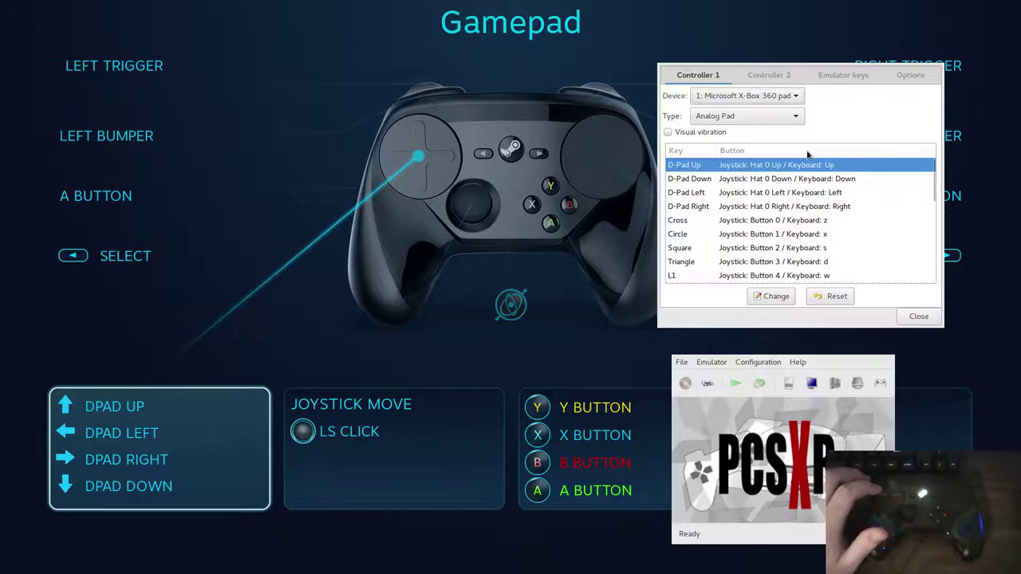
# - Scroll through the Controller 1 key bindings, then close PCSXR's controller settings
pyautogui.scroll(-2, 776, 195)
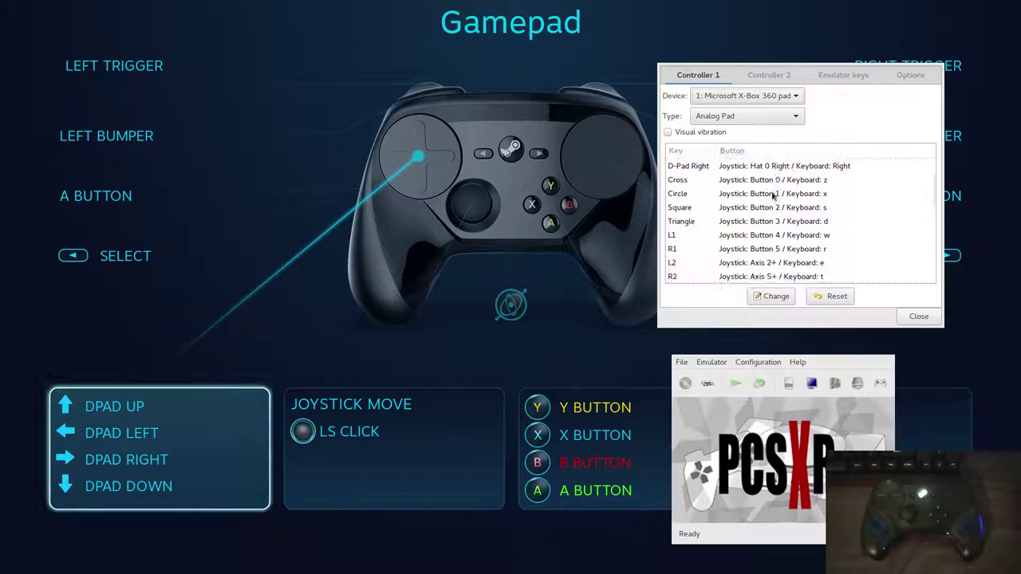
pyautogui.scroll(-3, 772, 195)
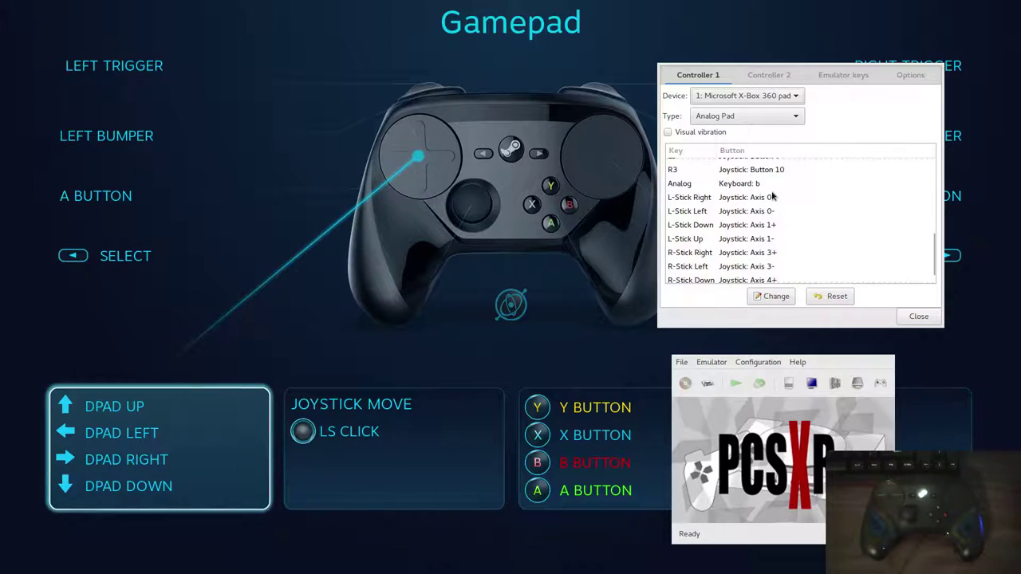
pyautogui.scroll(1, 772, 196)
pyautogui.scroll(1, 772, 196)
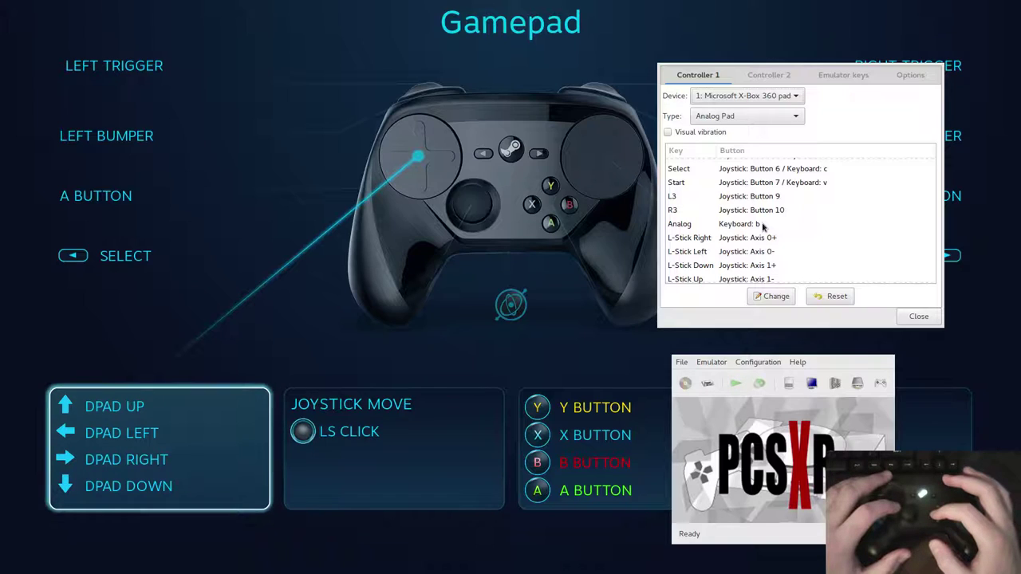
pyautogui.scroll(-2, 759, 210)
pyautogui.scroll(6, 760, 210)
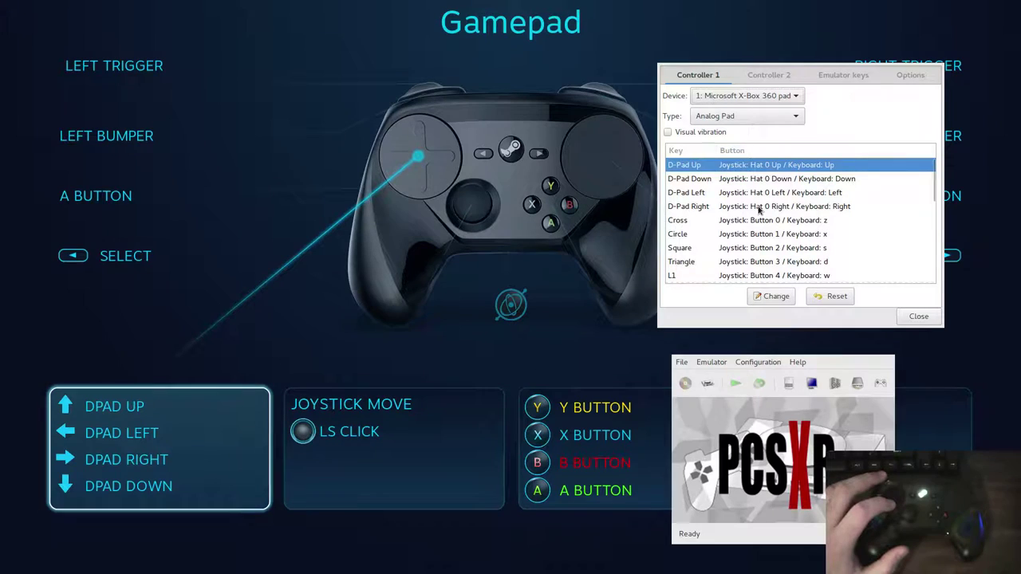
pyautogui.click(918, 317)
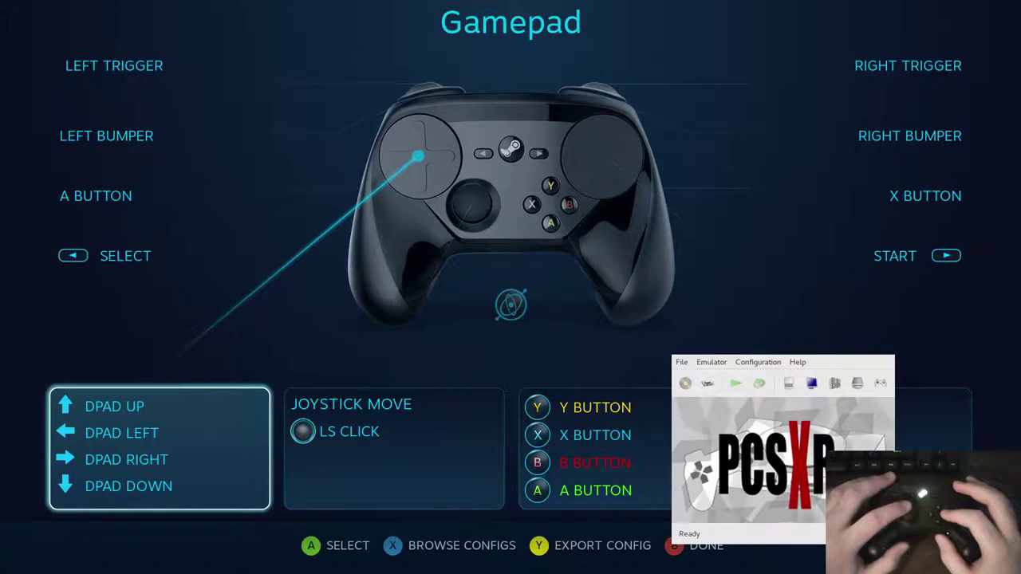
# - Browse Personal, Community and Recommended configurations and preview the Desktop configuration
pyautogui.press('Escape')
pyautogui.press('Return')
pyautogui.press('x')
pyautogui.press('Down')
pyautogui.press('Down')
pyautogui.press('Up')
pyautogui.press('Up')
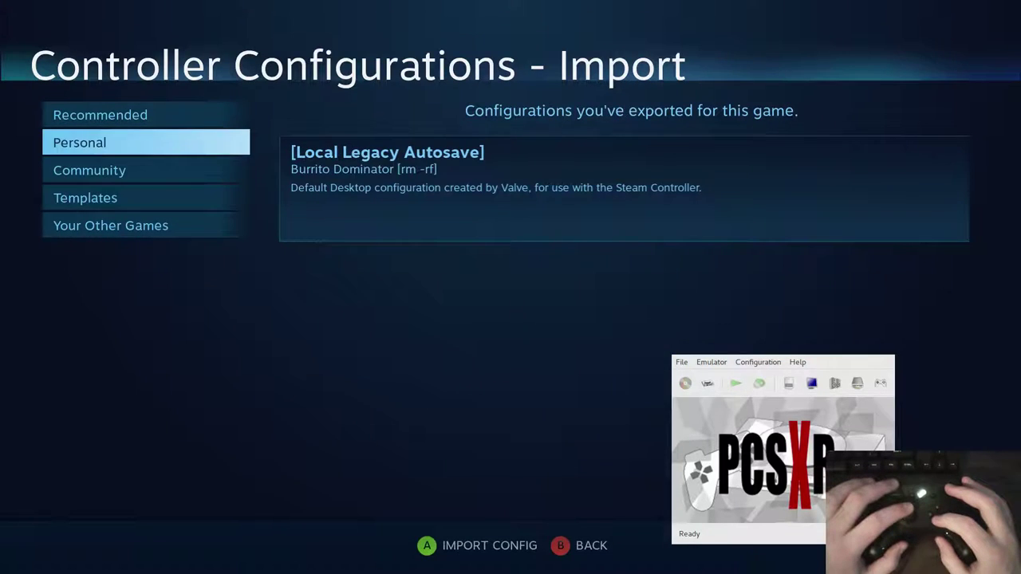
pyautogui.press('Return')
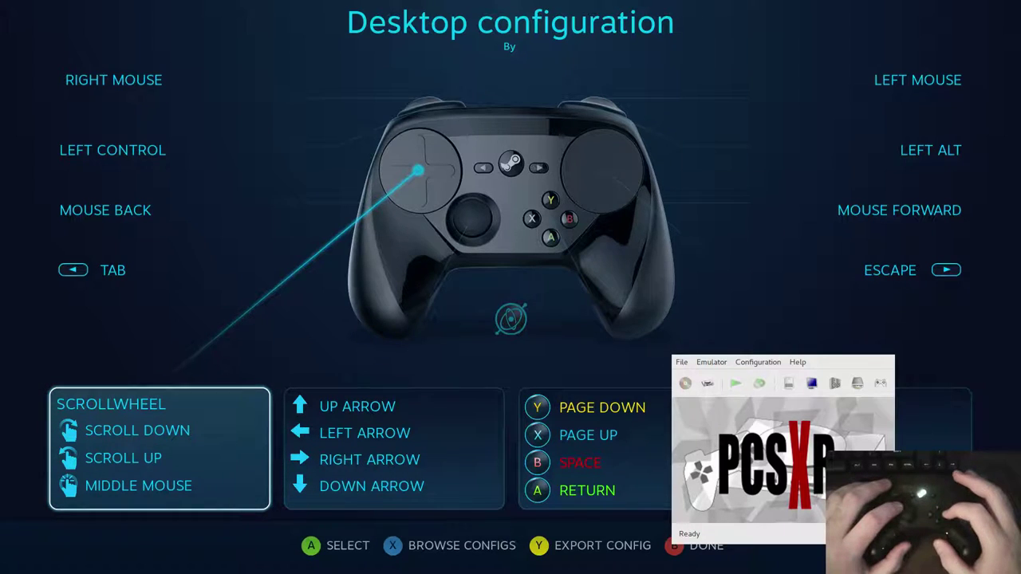
pyautogui.press('Escape')
# - Back out to Steam's home screen and exit Big Picture to the PCSXR window
pyautogui.press('Escape')
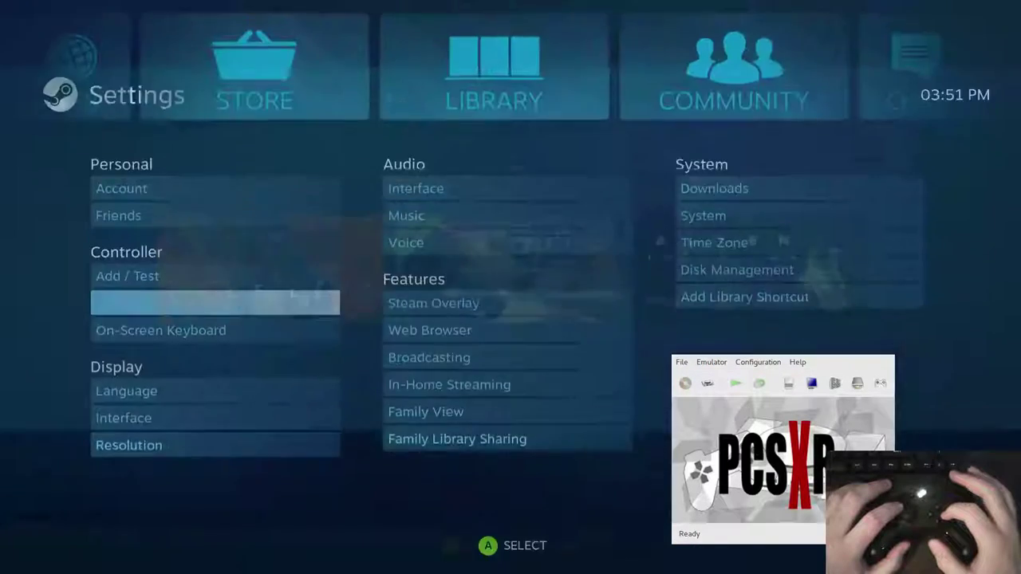
pyautogui.press('Escape')
pyautogui.press('Right')
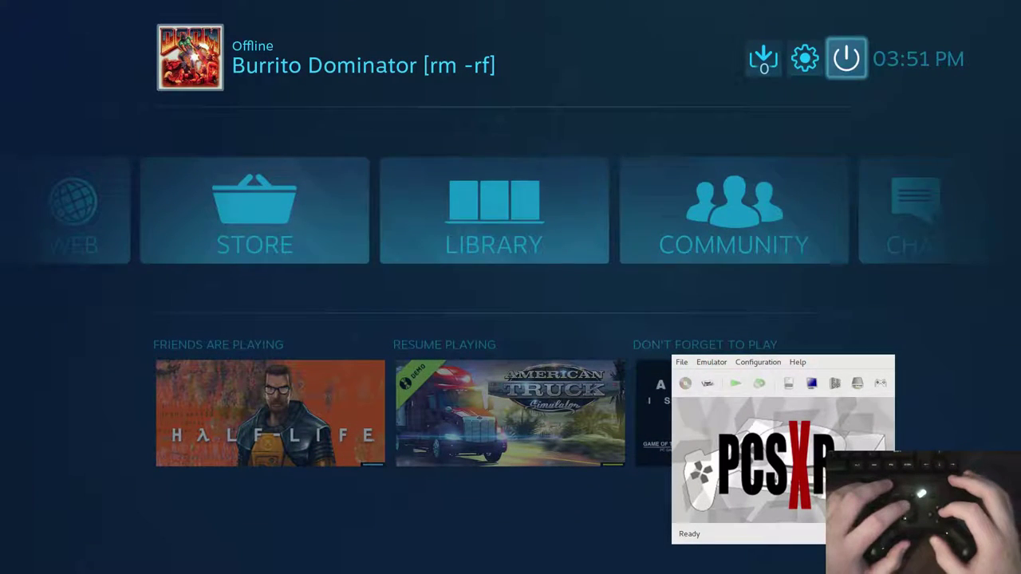
pyautogui.press('Down')
pyautogui.press('Left')
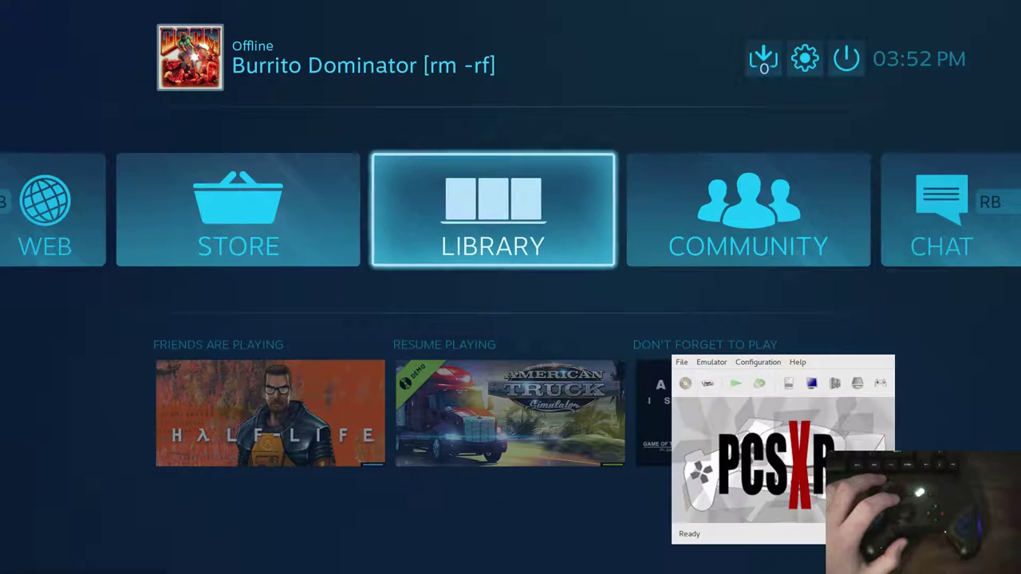
pyautogui.press('Down')
pyautogui.press('Return')
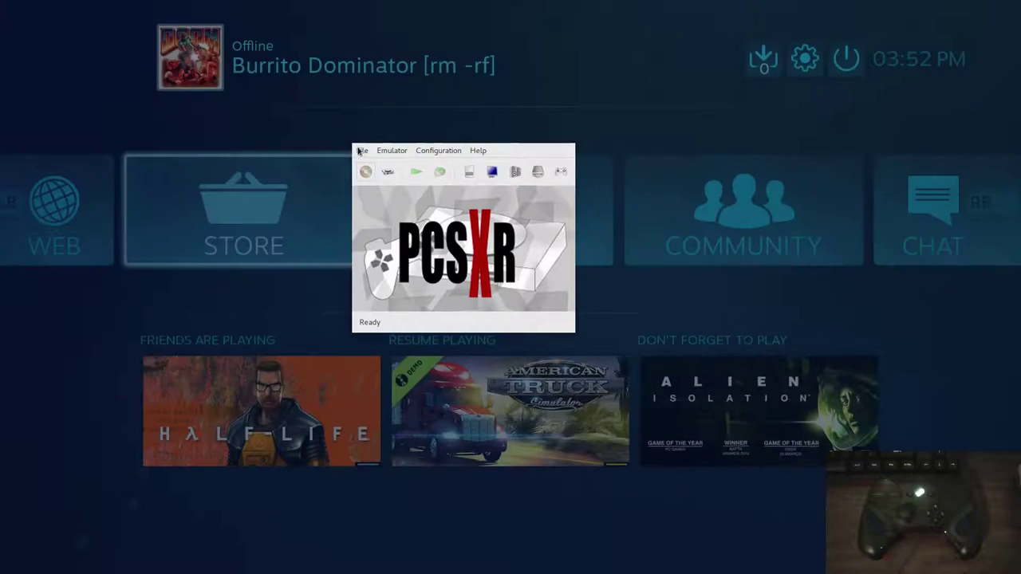
# - Boot Mega Man X6 (USA) (v1.1).bin in PCSXR using File > Run ISO
pyautogui.click(362, 152)
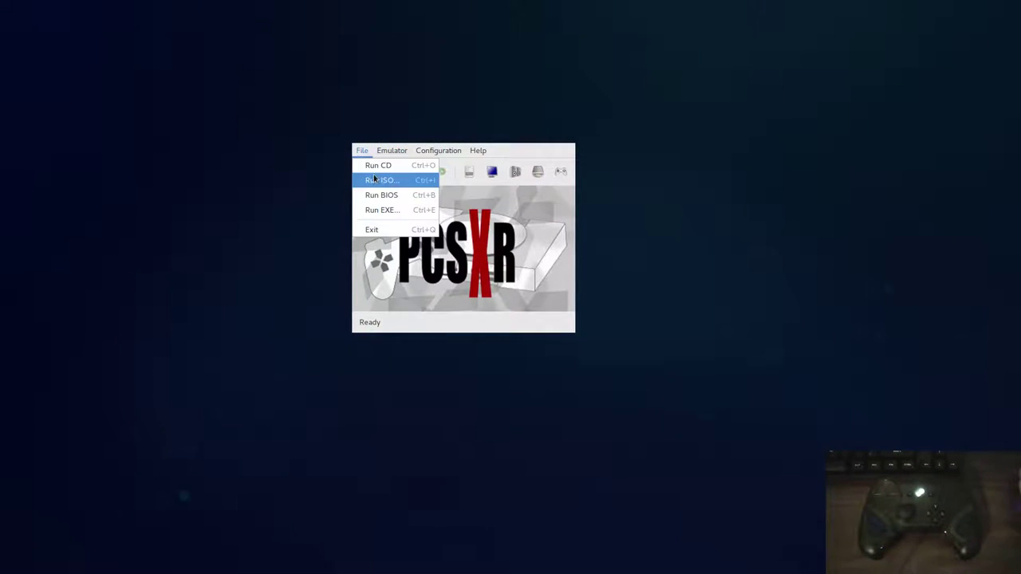
pyautogui.click(374, 179)
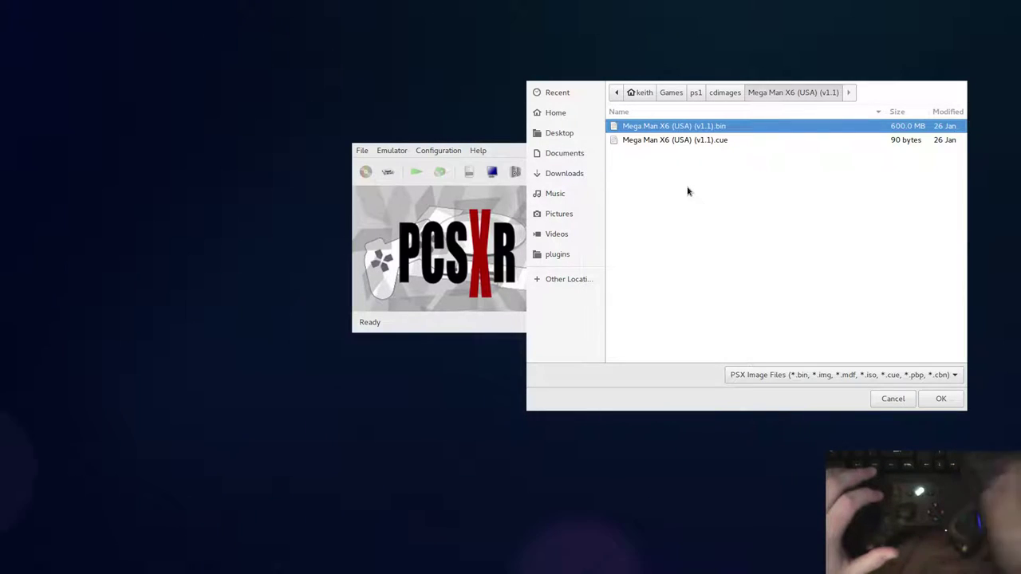
pyautogui.doubleClick(697, 130)
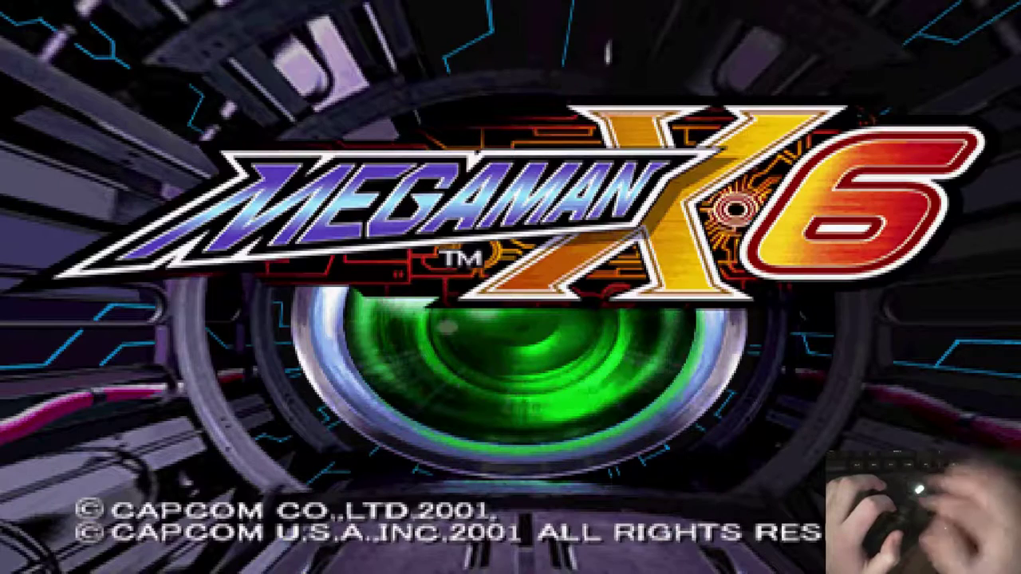
# - Open the Steam overlay and show PCSXR's 'MM x6' controller configuration
pyautogui.hotkey('shift', 'Tab')
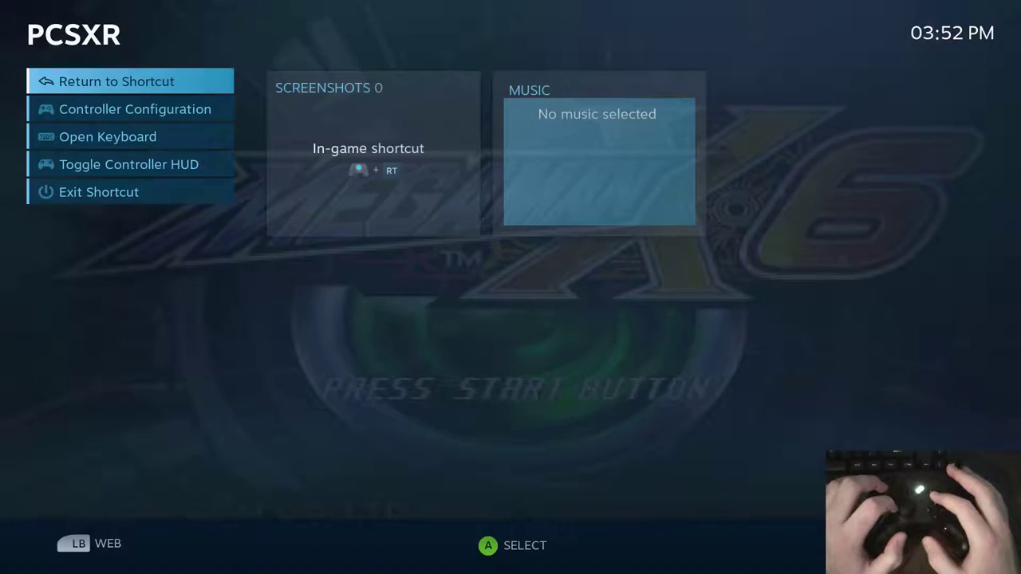
pyautogui.press('Down')
pyautogui.hotkey('shift', 'Tab')
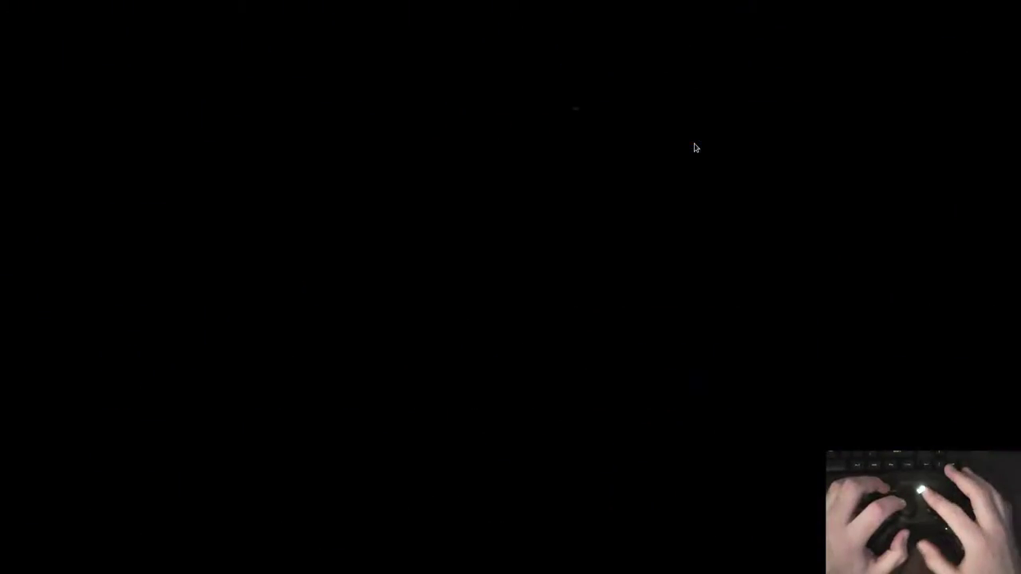
pyautogui.hotkey('shift', 'Tab')
pyautogui.press('Return')
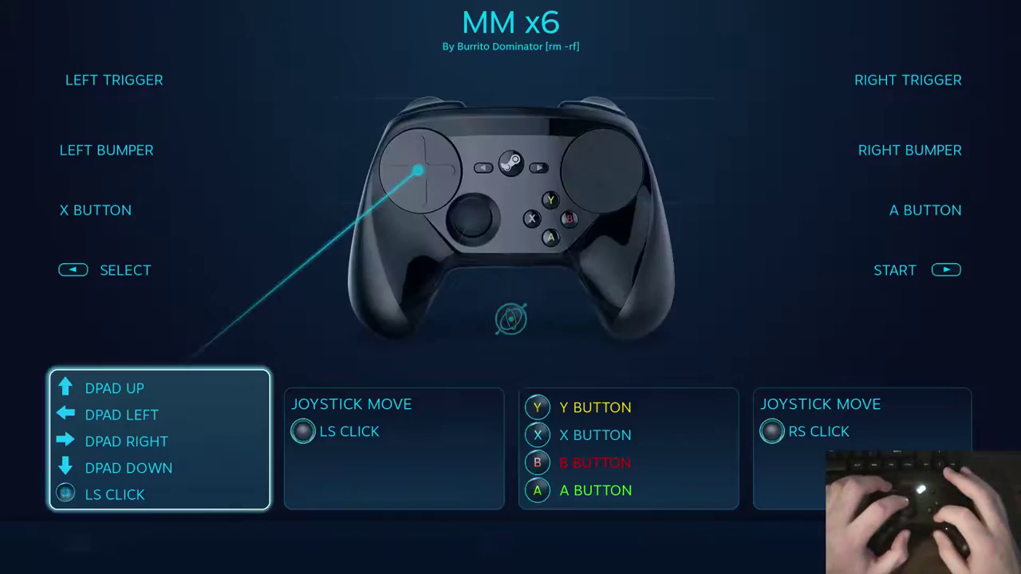